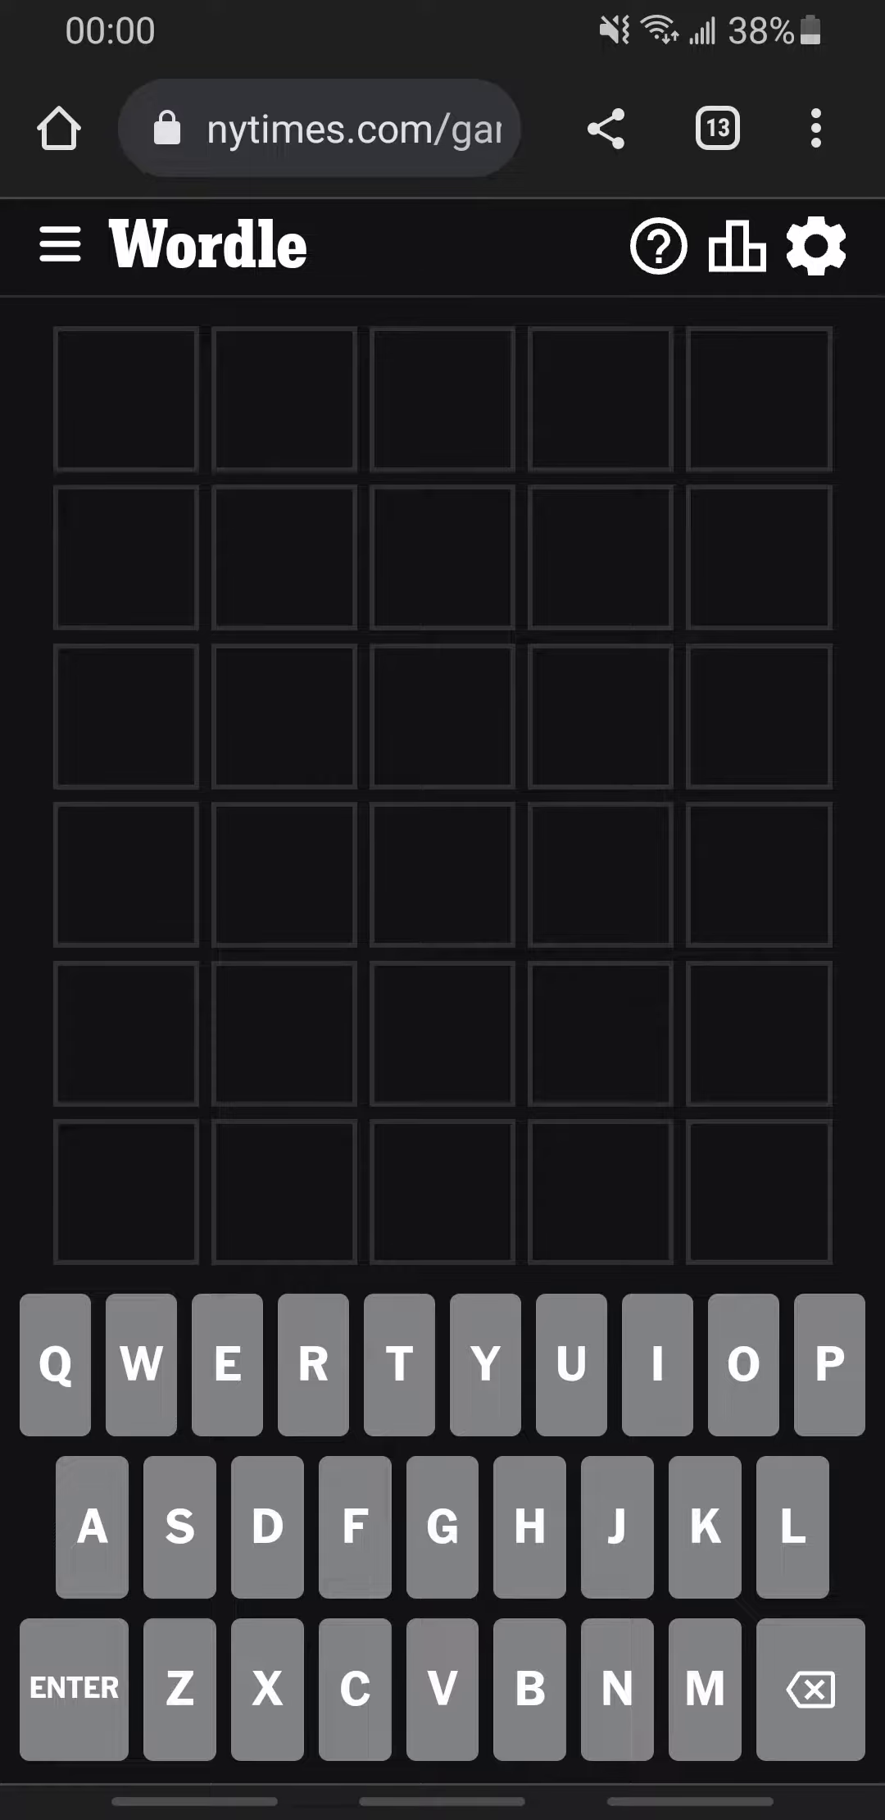
- Enter and submit GUEST as the opening Wordle guess
left_click(443, 1526)
left_click(570, 1363)
left_click(226, 1363)
left_click(179, 1526)
left_click(398, 1364)
left_click(73, 1688)
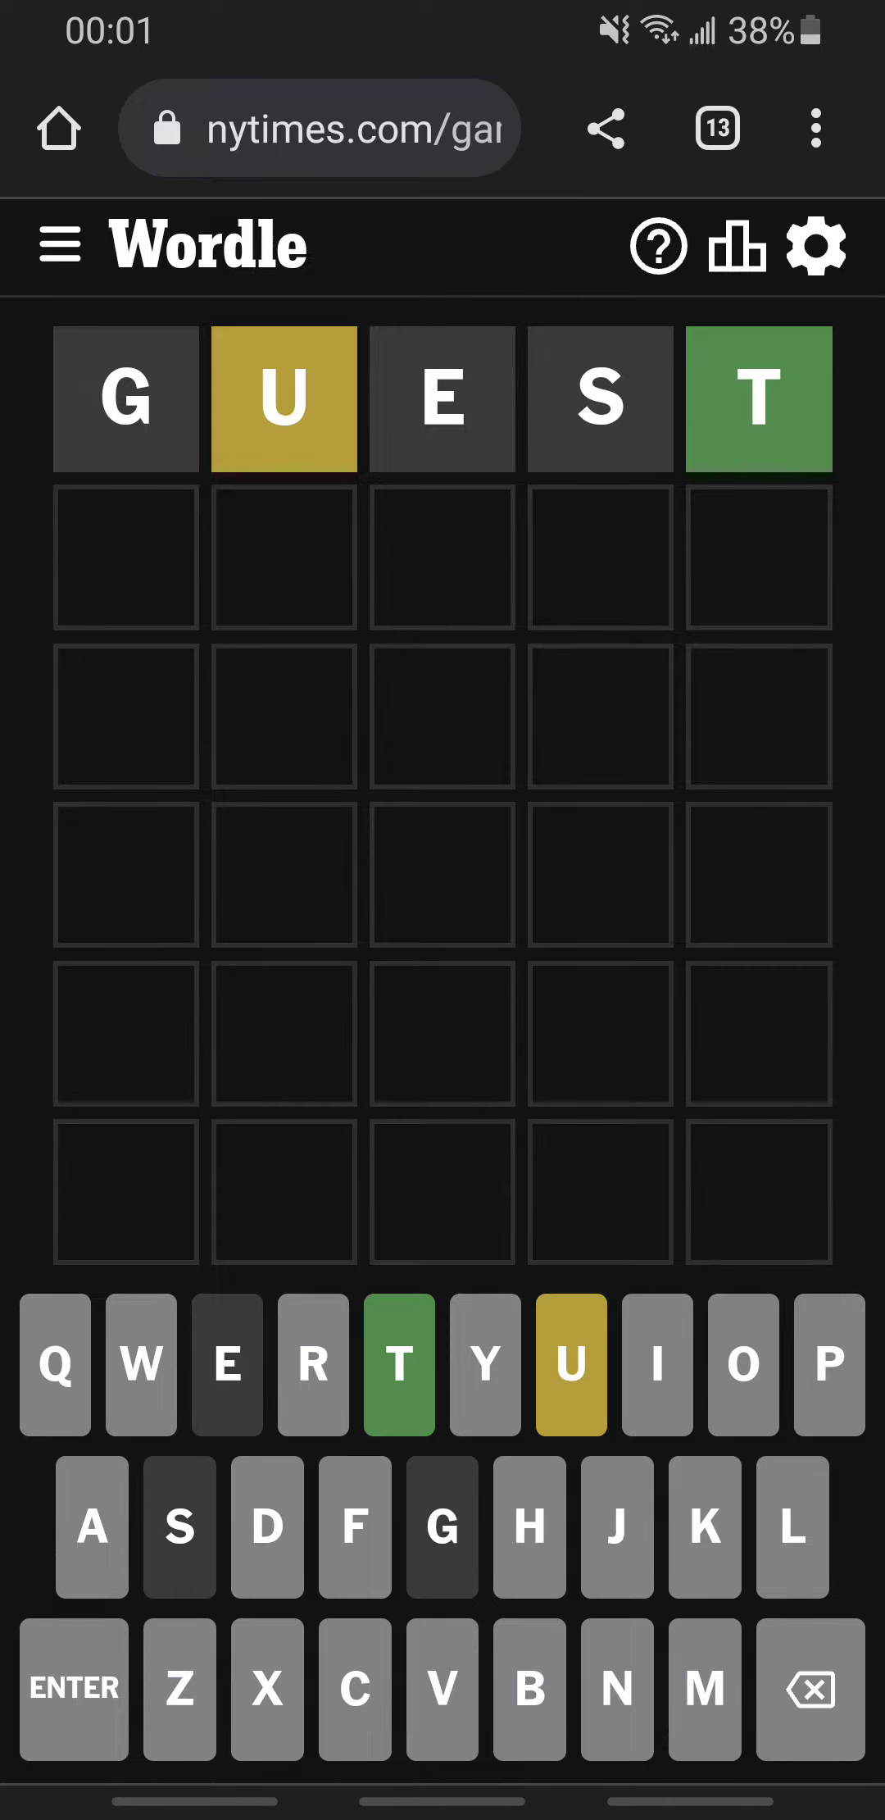
- Try CHURT as the second guess, then delete the rejected word's letters
left_click(354, 1688)
left_click(529, 1526)
left_click(570, 1365)
left_click(313, 1365)
left_click(399, 1365)
left_click(74, 1688)
left_click(812, 1688)
left_click(812, 1688)
- Enter and submit BLURT as the second guess
left_click(531, 1689)
left_click(793, 1526)
left_click(571, 1365)
left_click(313, 1364)
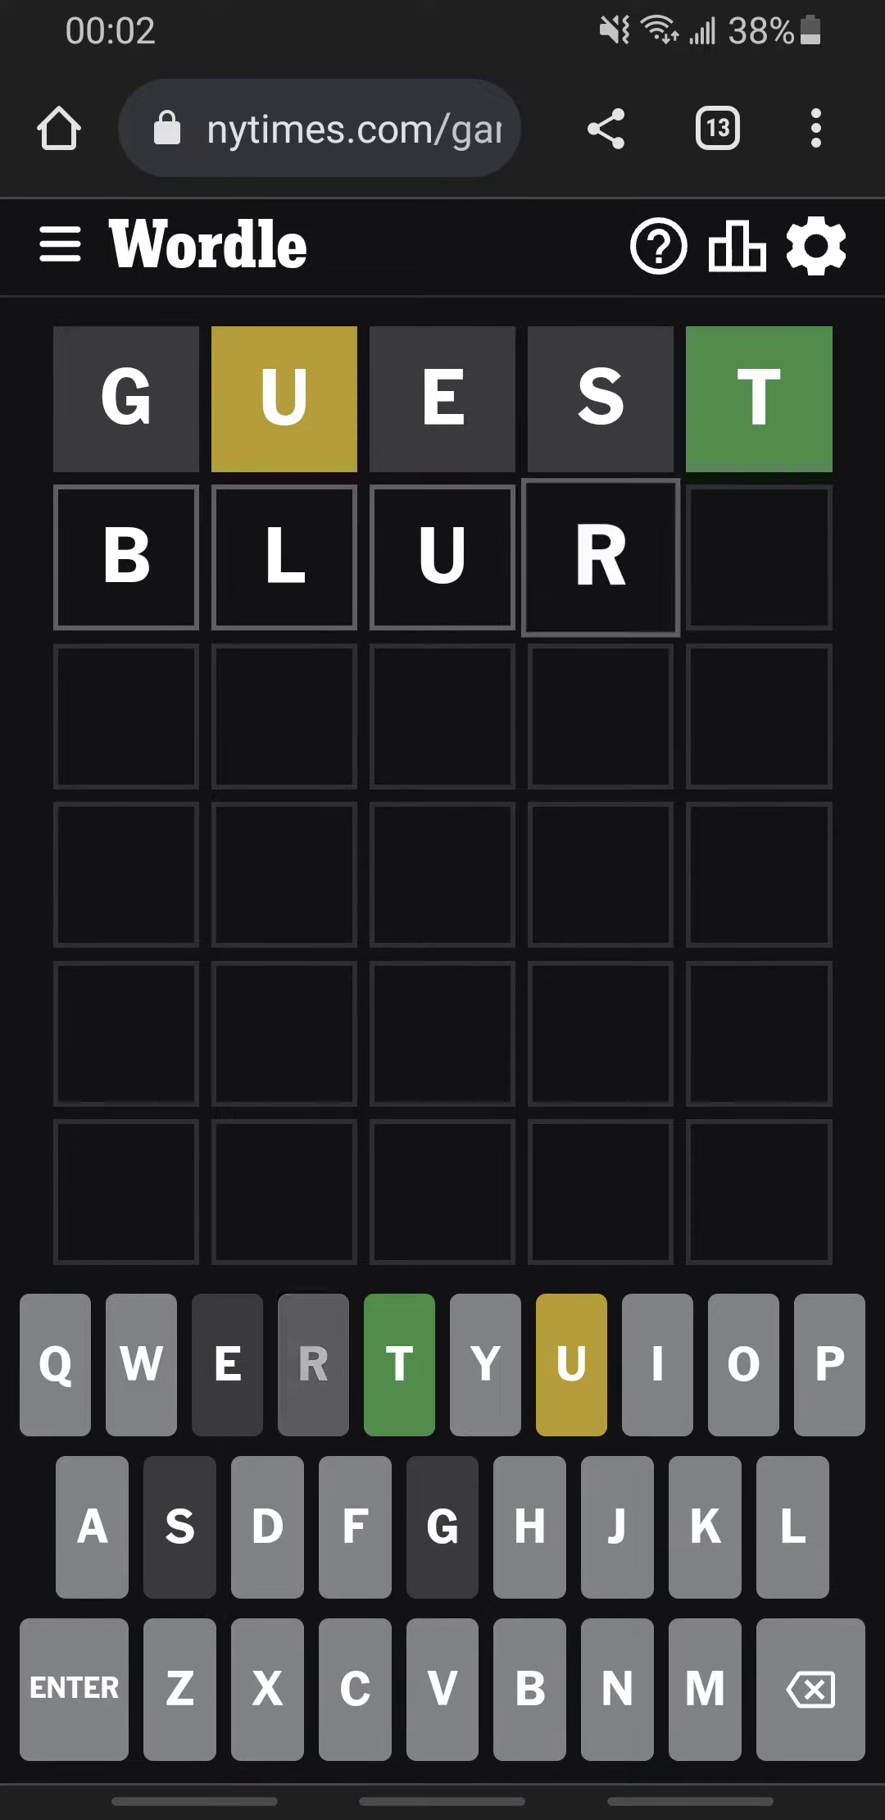
left_click(400, 1365)
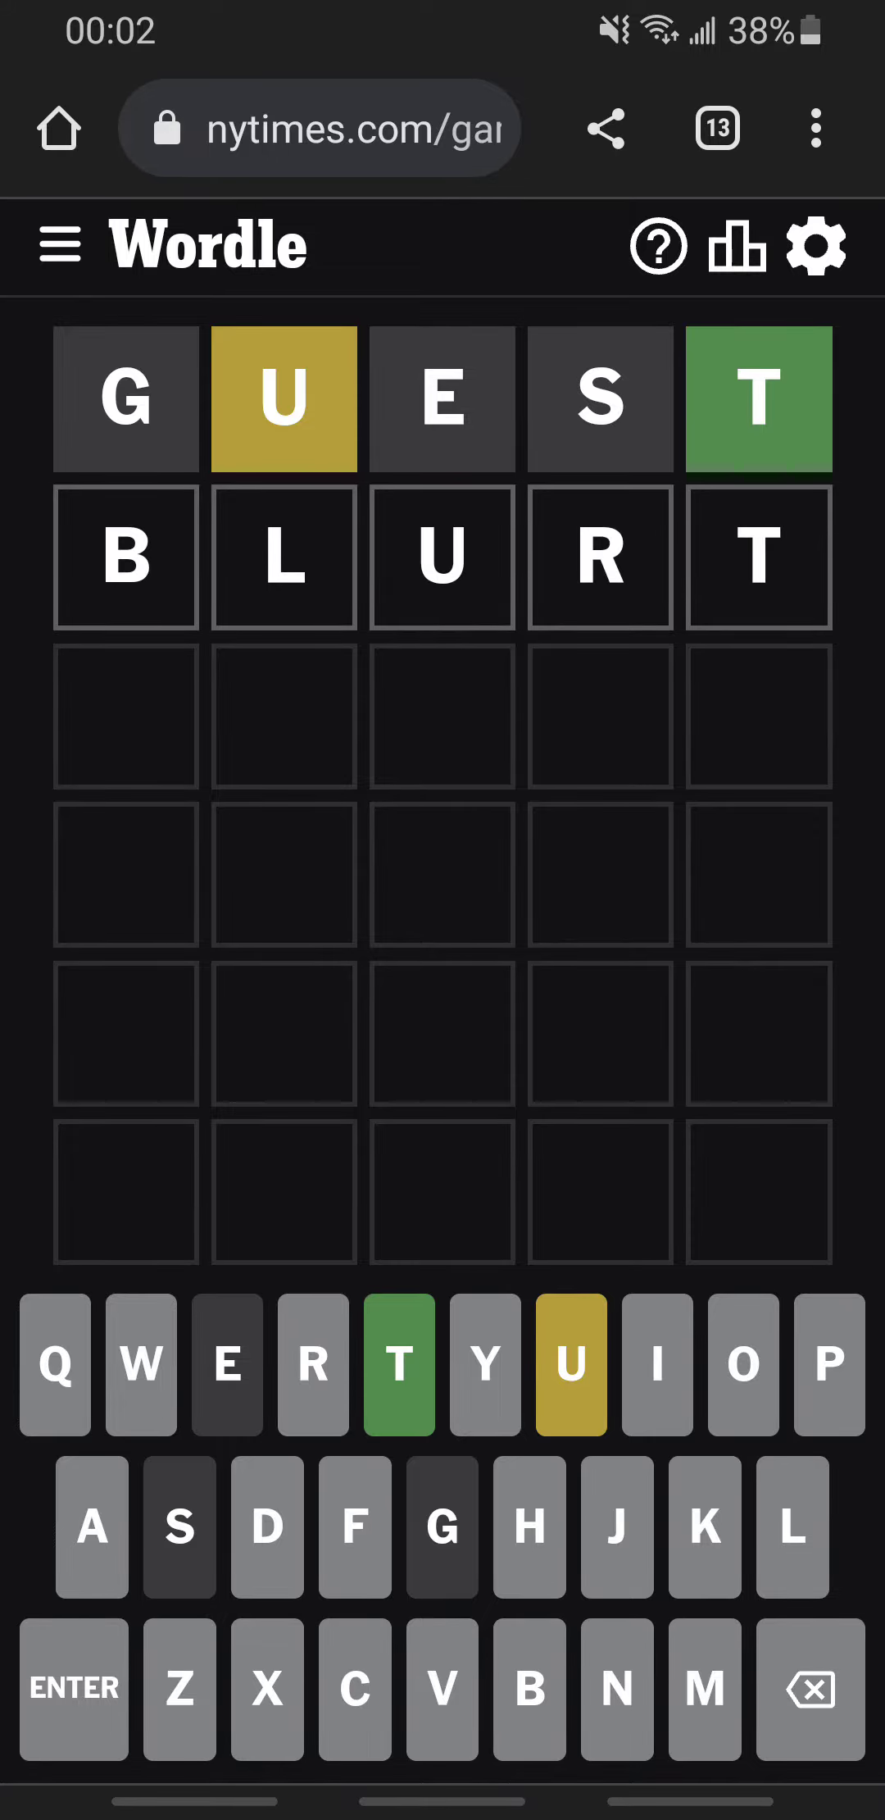
left_click(74, 1688)
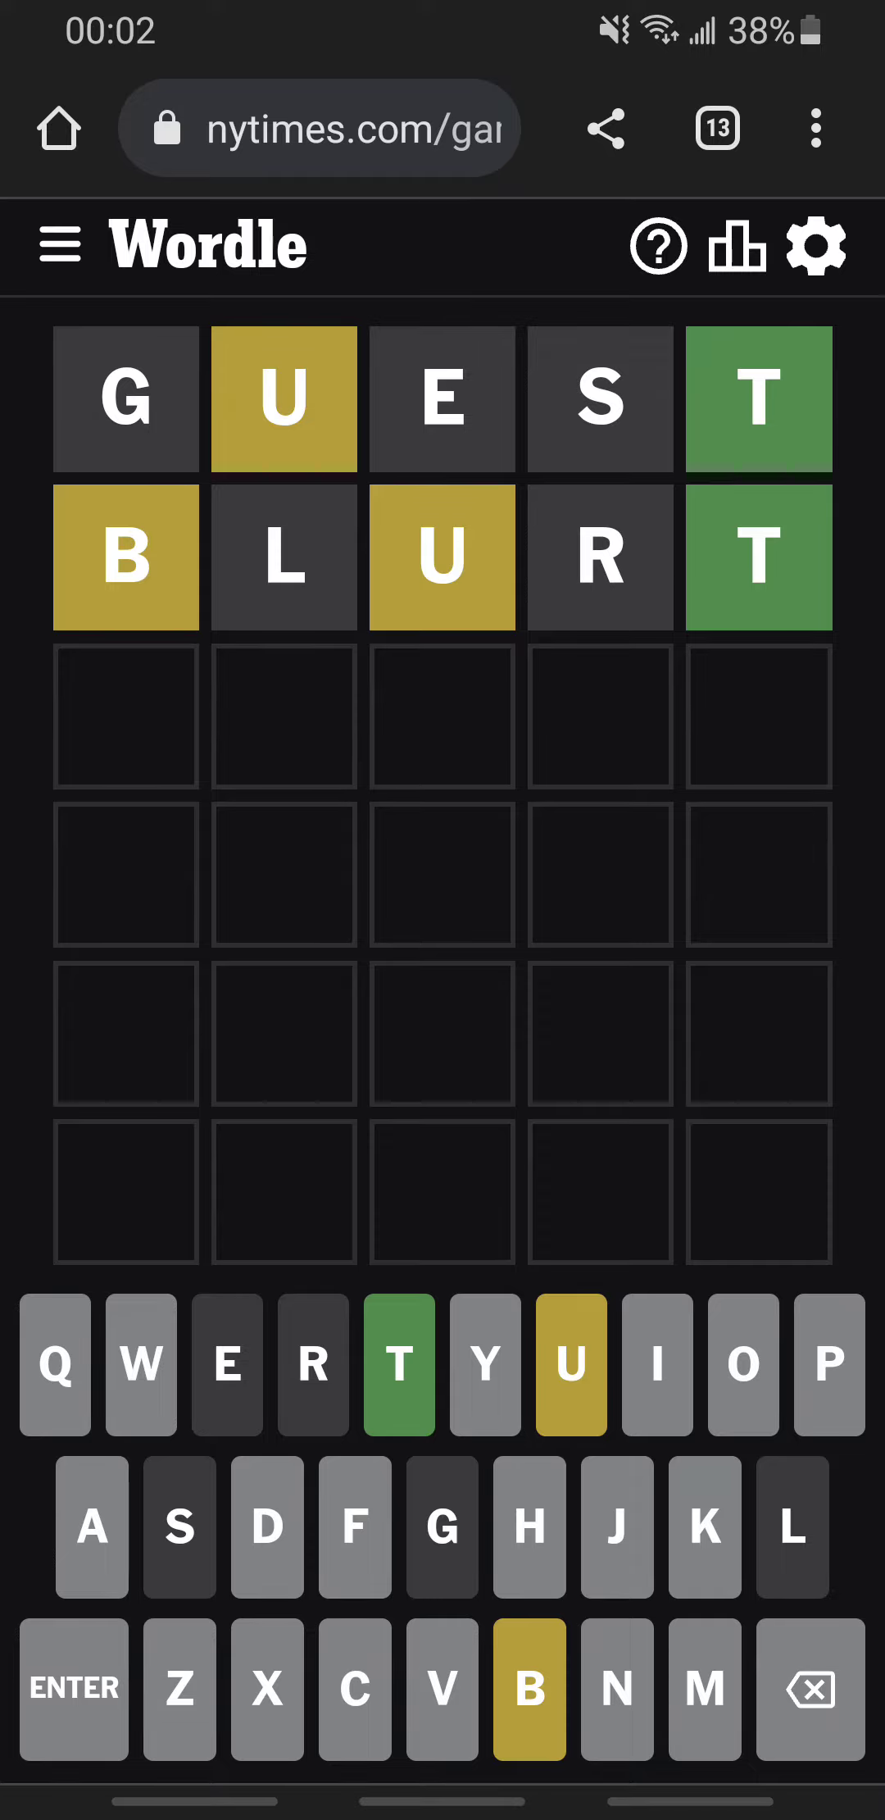
- Enter and submit ABOUT as the third guess
left_click(92, 1529)
left_click(532, 1689)
left_click(744, 1365)
left_click(573, 1365)
left_click(400, 1365)
left_click(73, 1689)
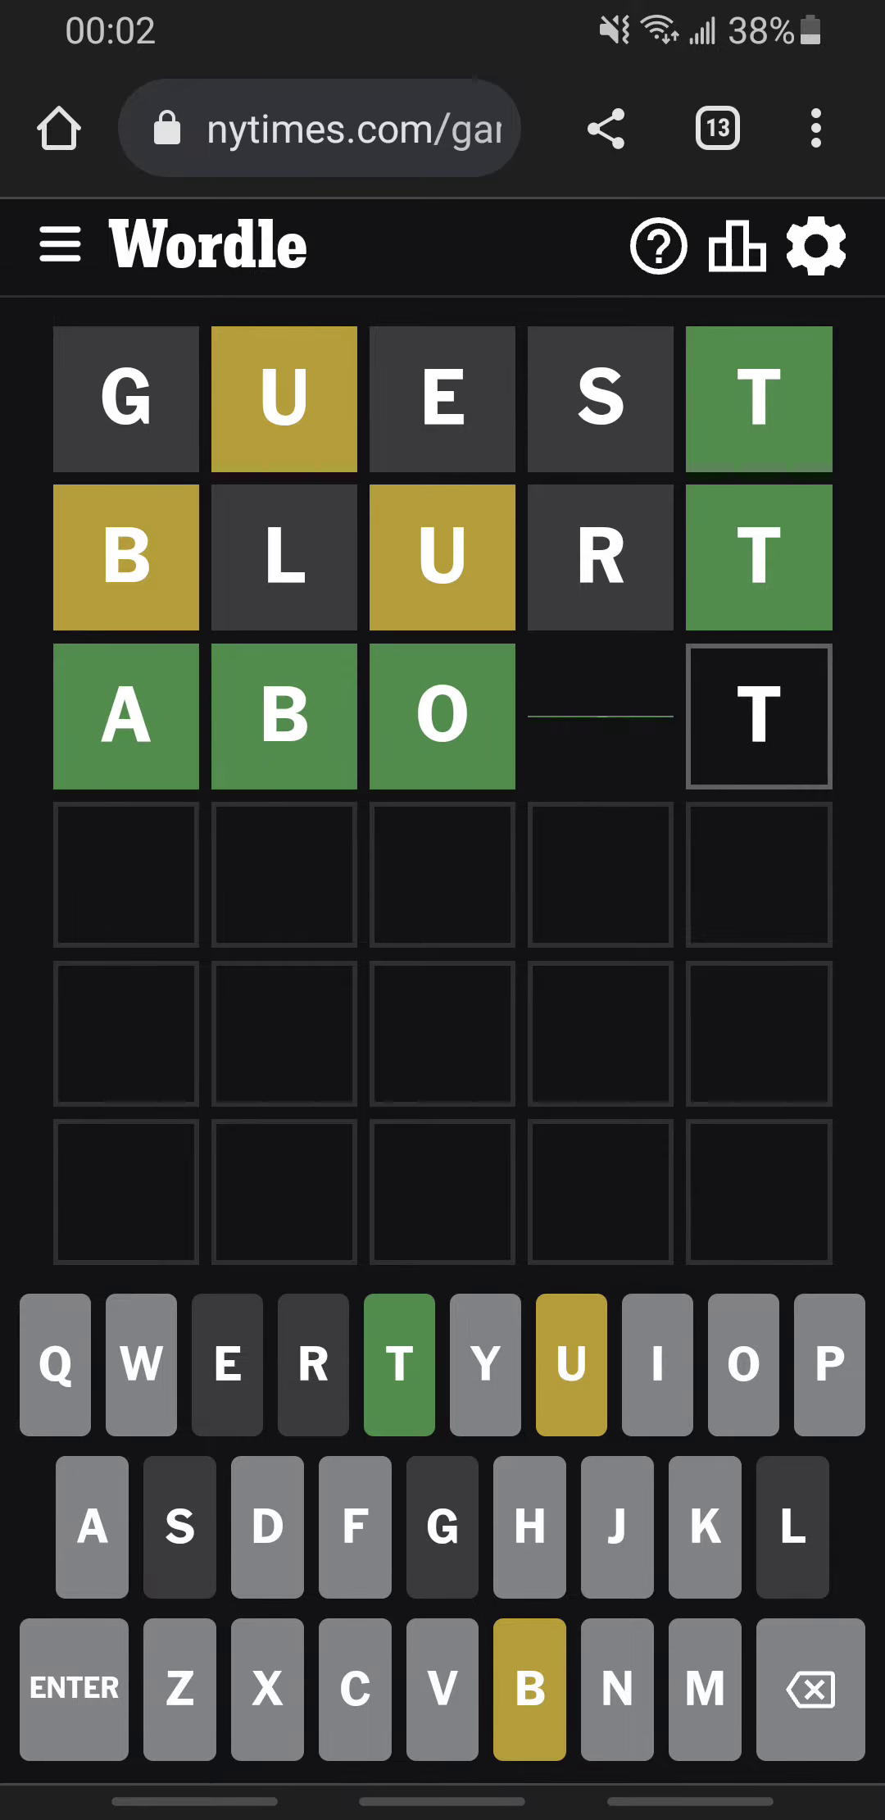